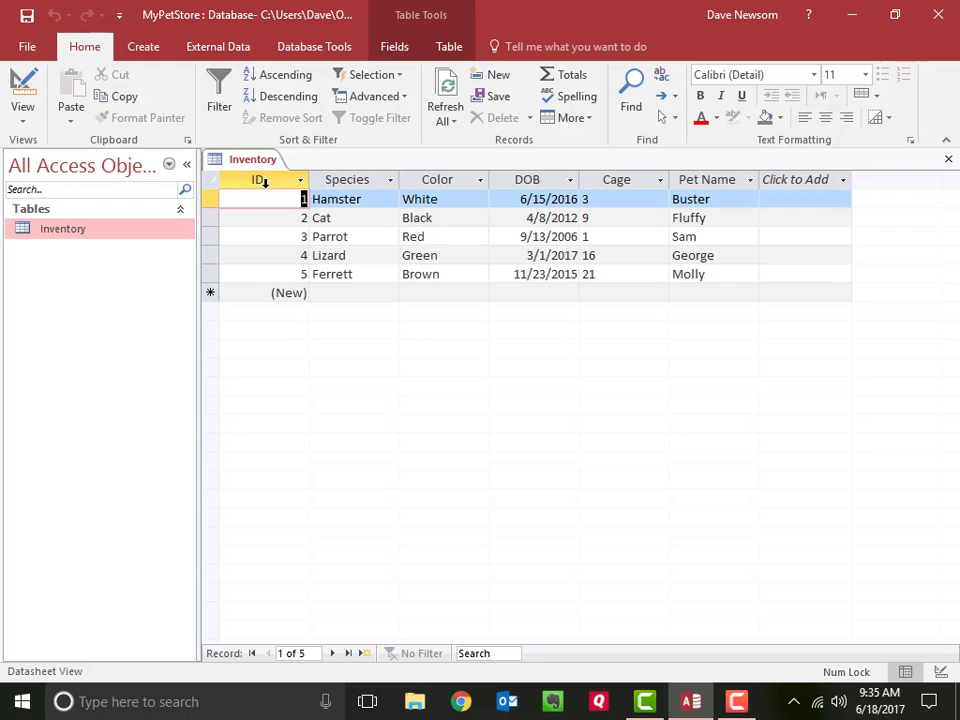
Step: Close the Inventory table and create a new blank table in the database
right_click(262, 162)
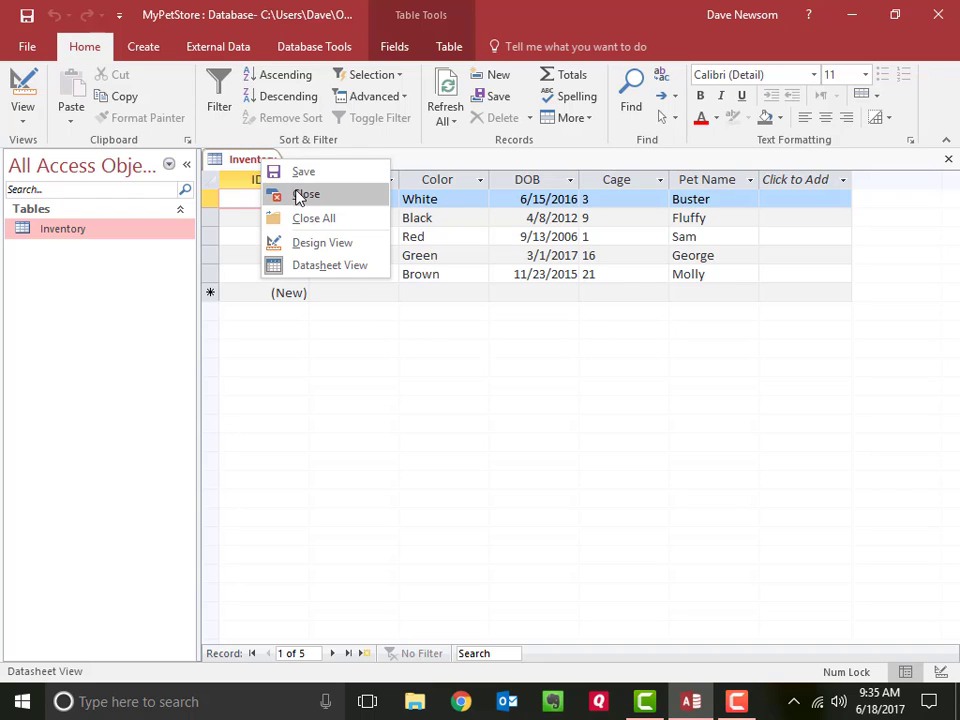
click(298, 194)
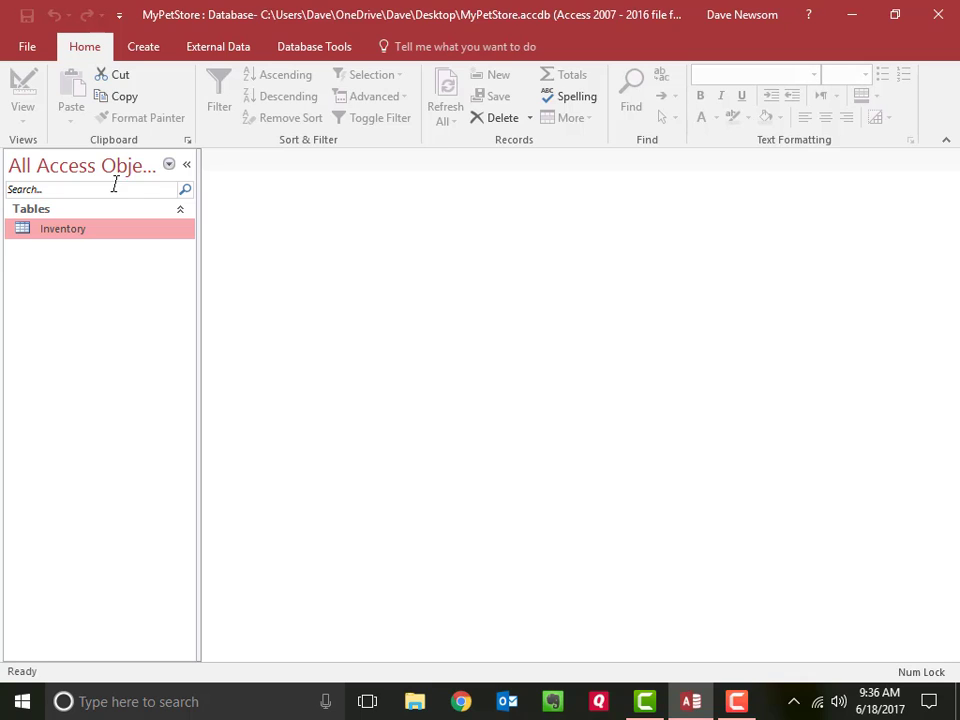
click(151, 57)
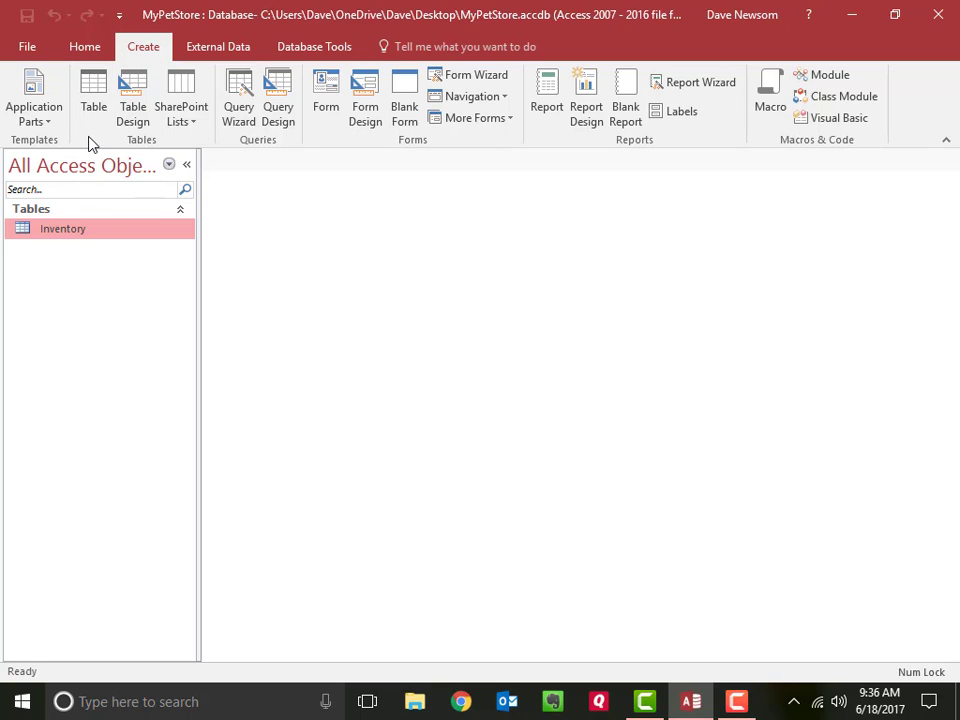
click(91, 106)
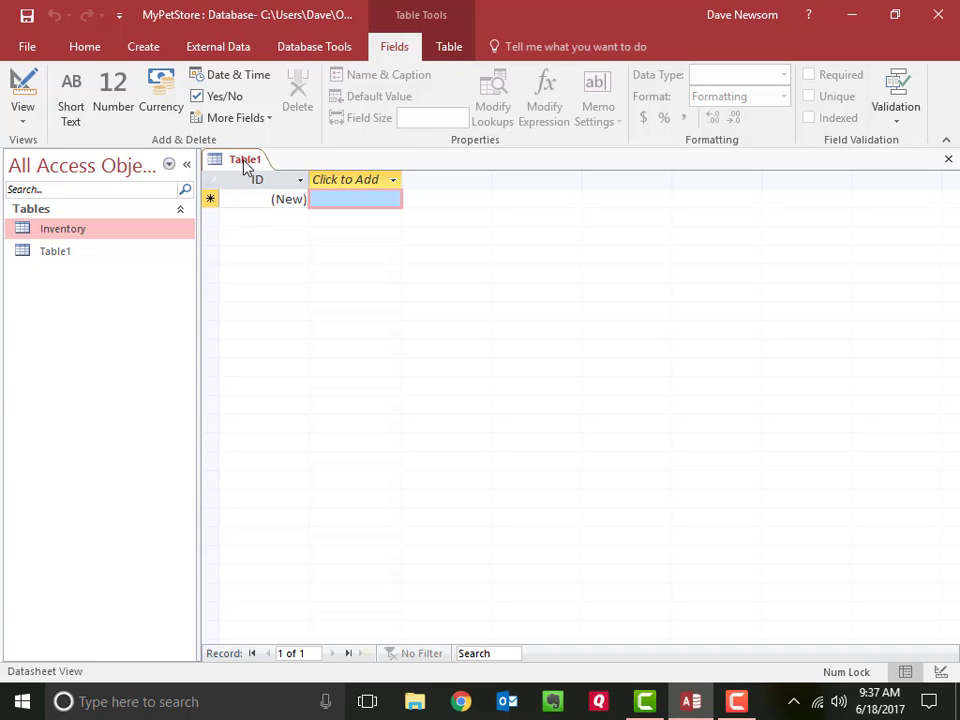
Step: Open the Inventory table and look over the pet names, species and colors in its first records
click(349, 184)
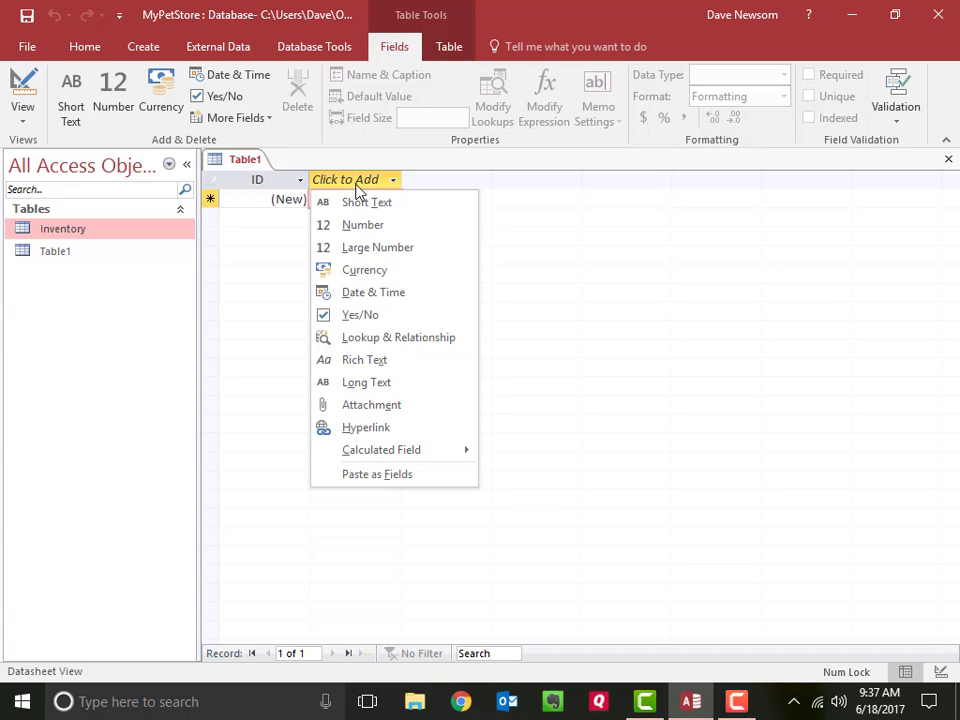
double_click(77, 234)
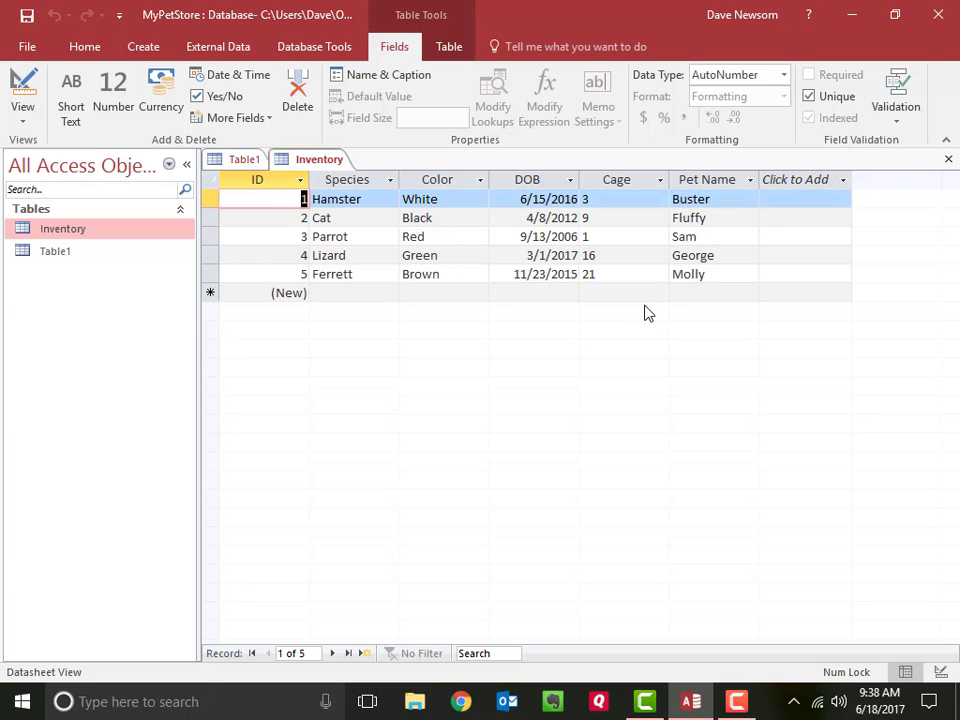
click(724, 221)
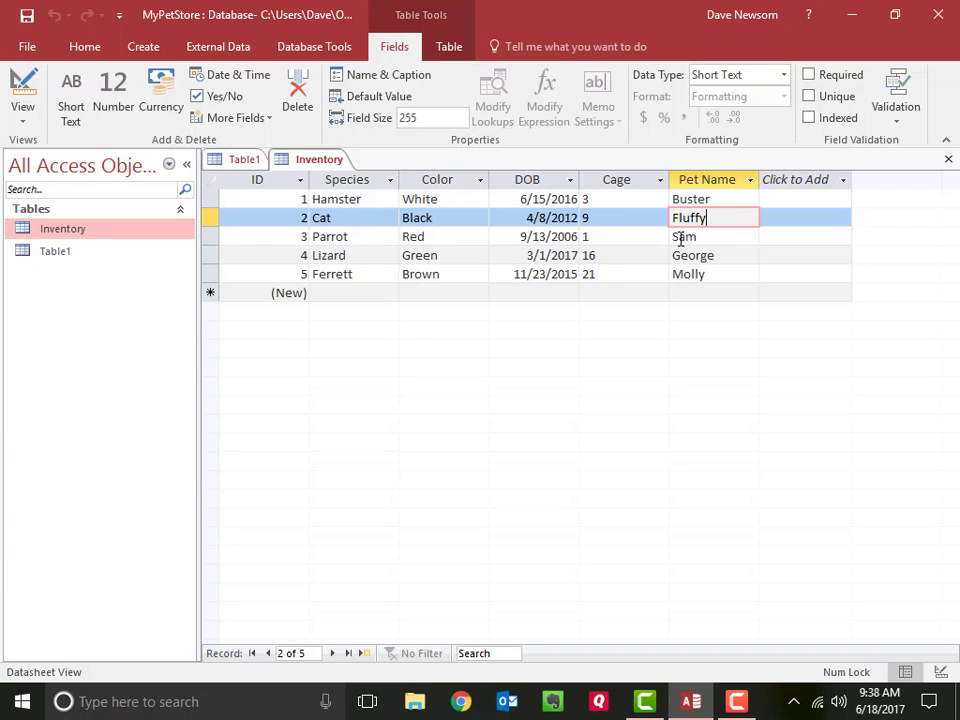
click(368, 200)
click(463, 200)
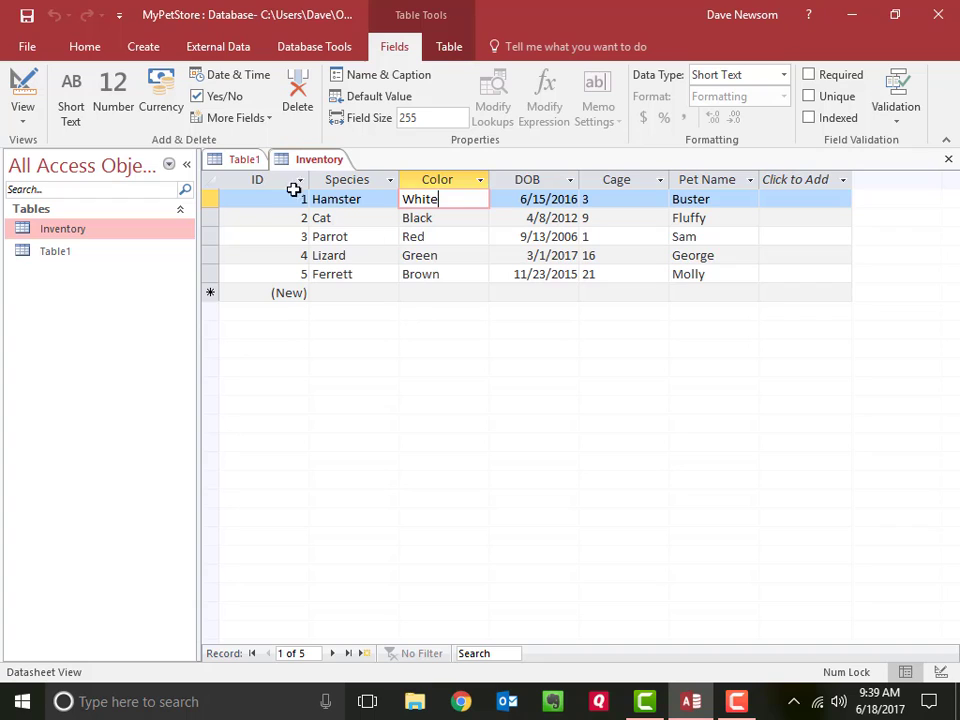
Step: Add a Number field named PetID to the new table, Table1
click(242, 161)
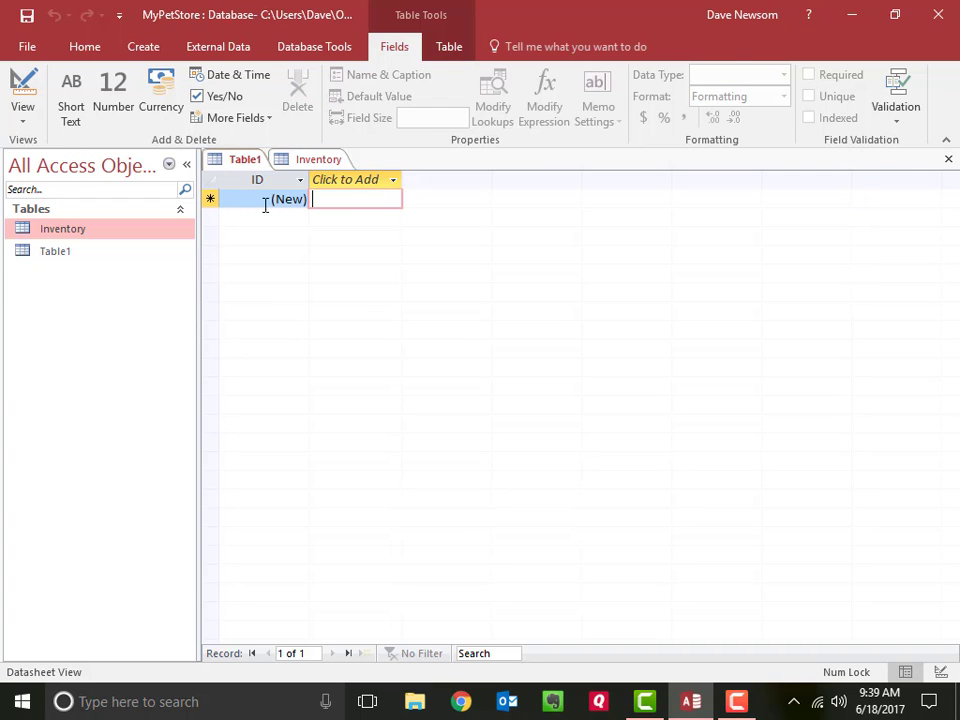
click(355, 183)
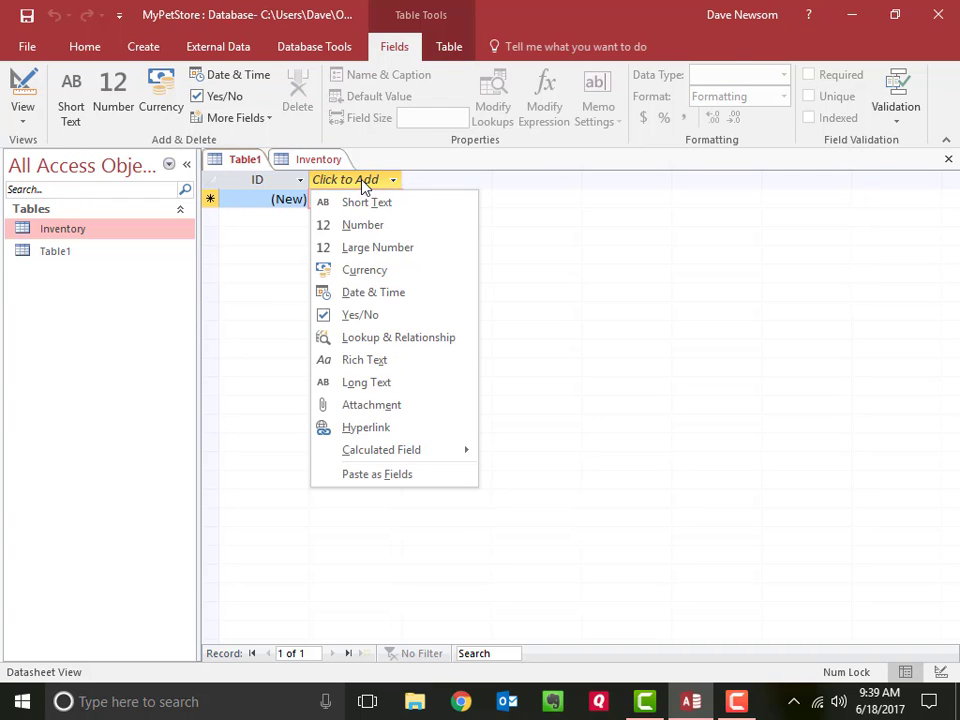
click(371, 230)
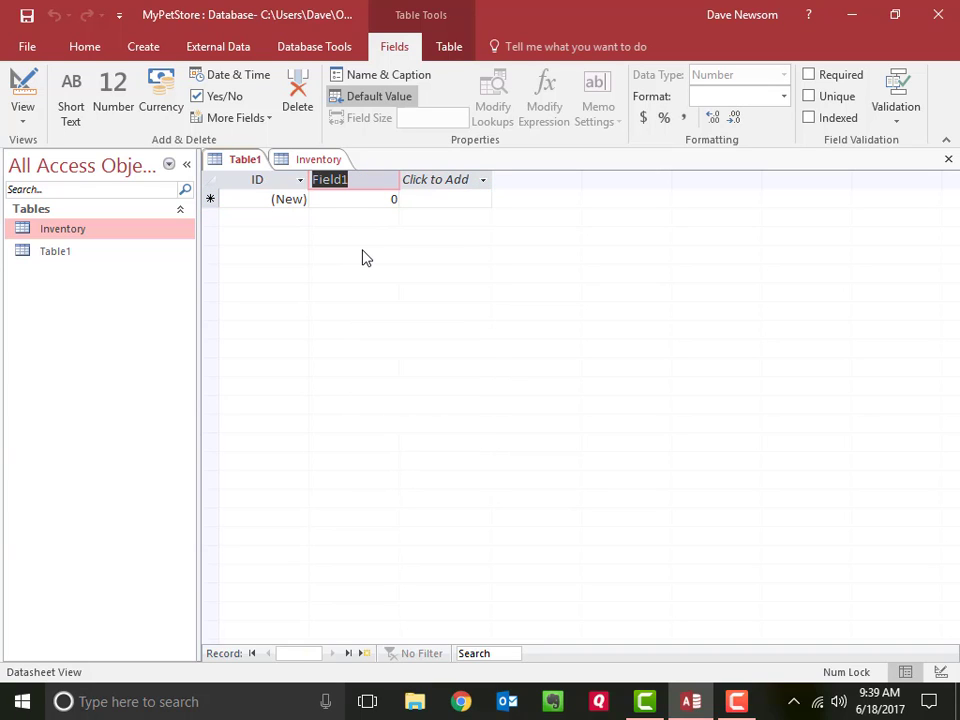
text(PetI)
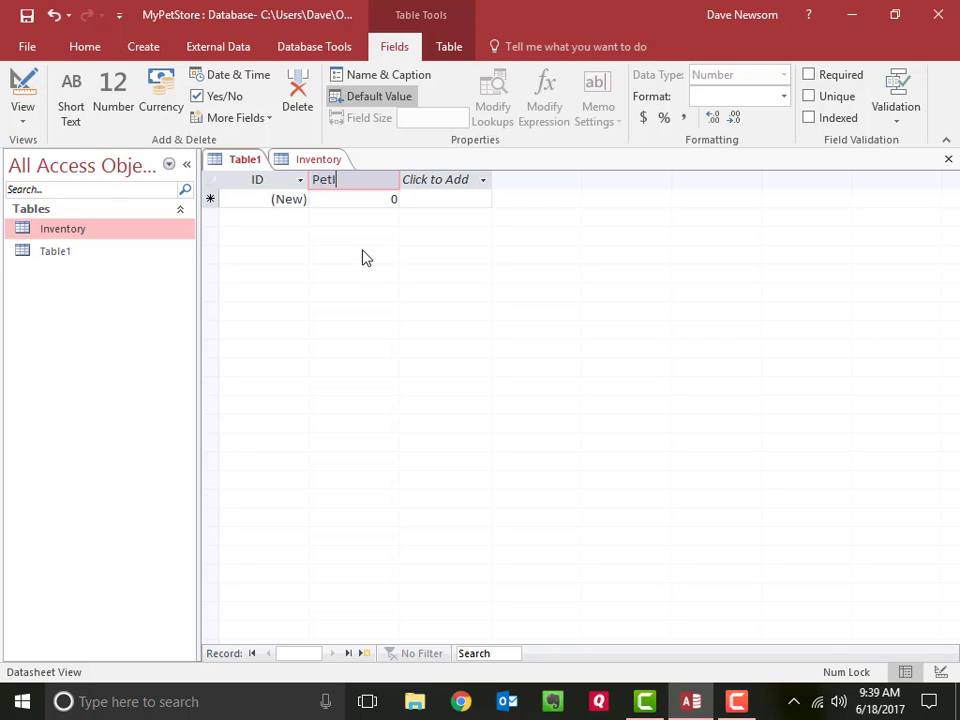
text(D)
key(Tab)
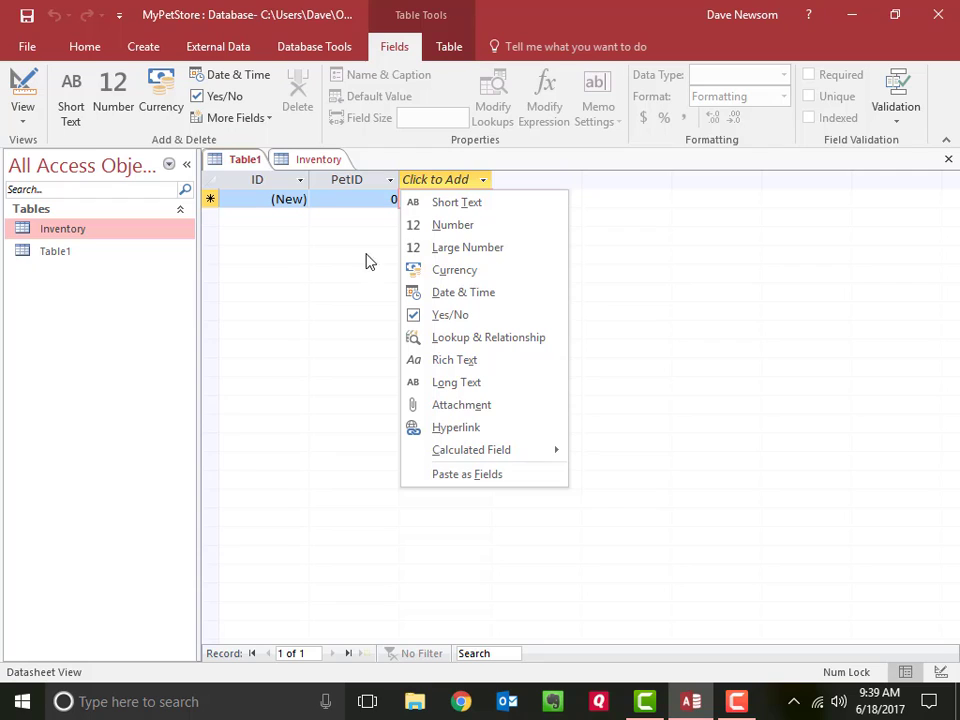
Step: Check the Inventory table's ID column, and add a Date & Time field named FeedingDate to Table1
click(321, 160)
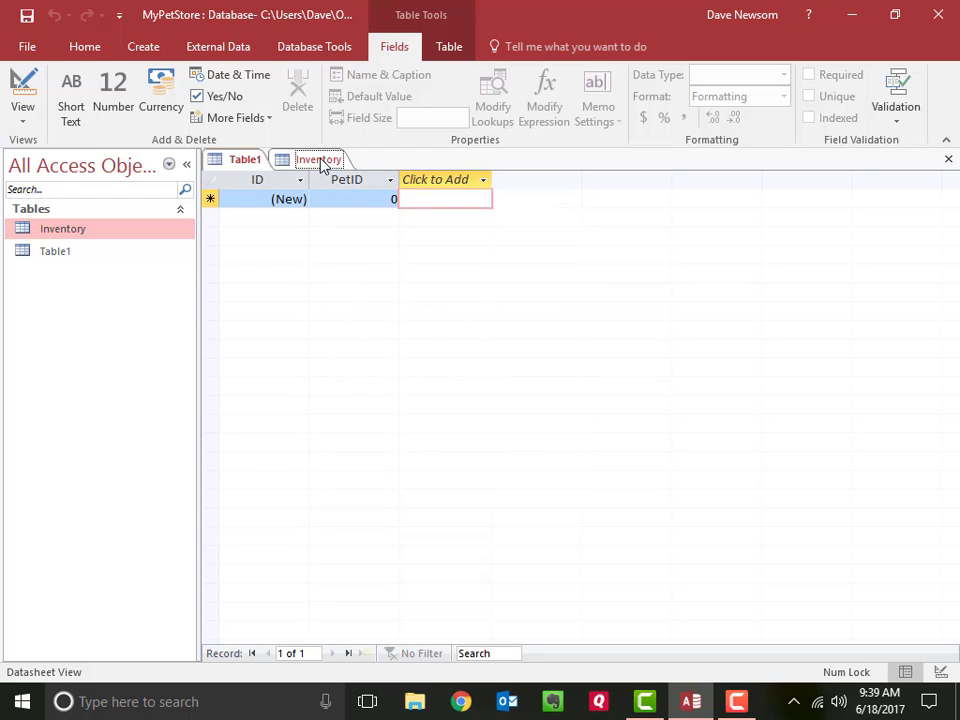
click(321, 160)
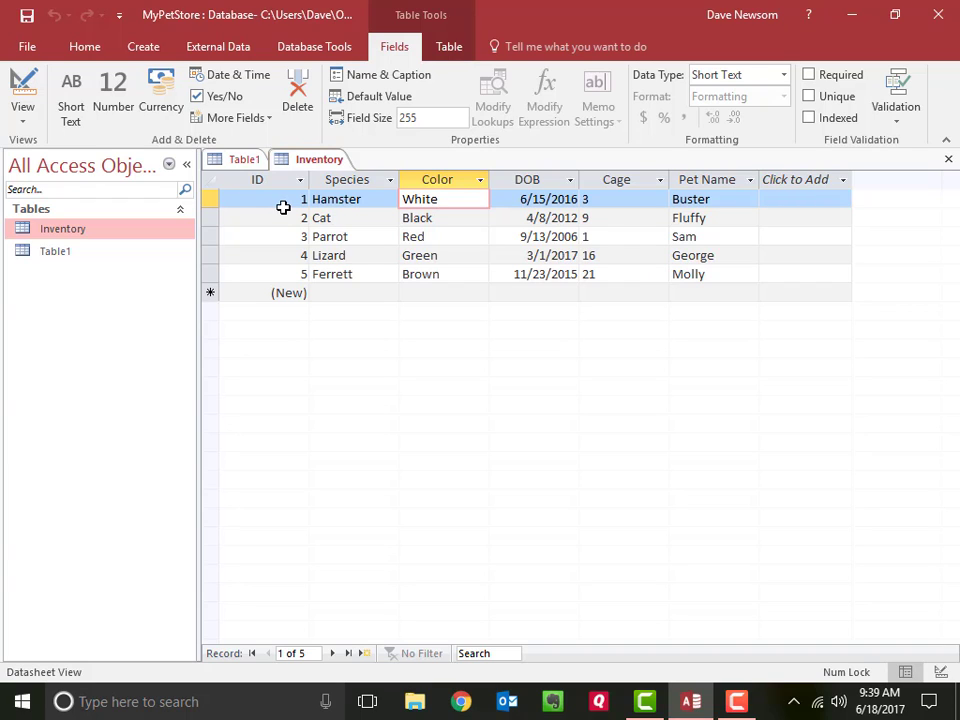
click(255, 161)
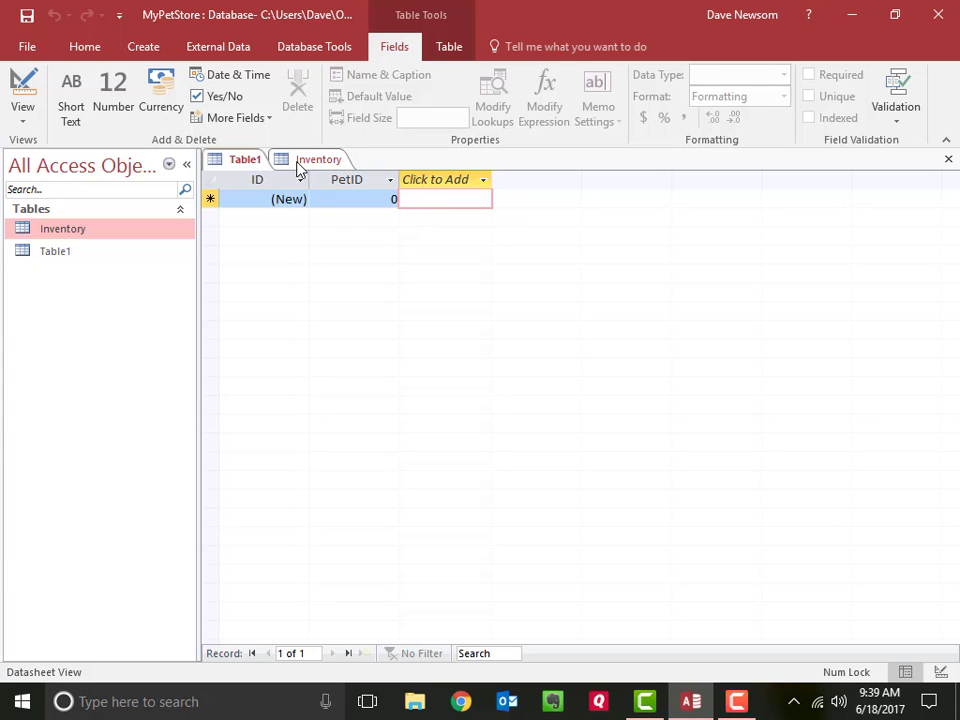
click(454, 182)
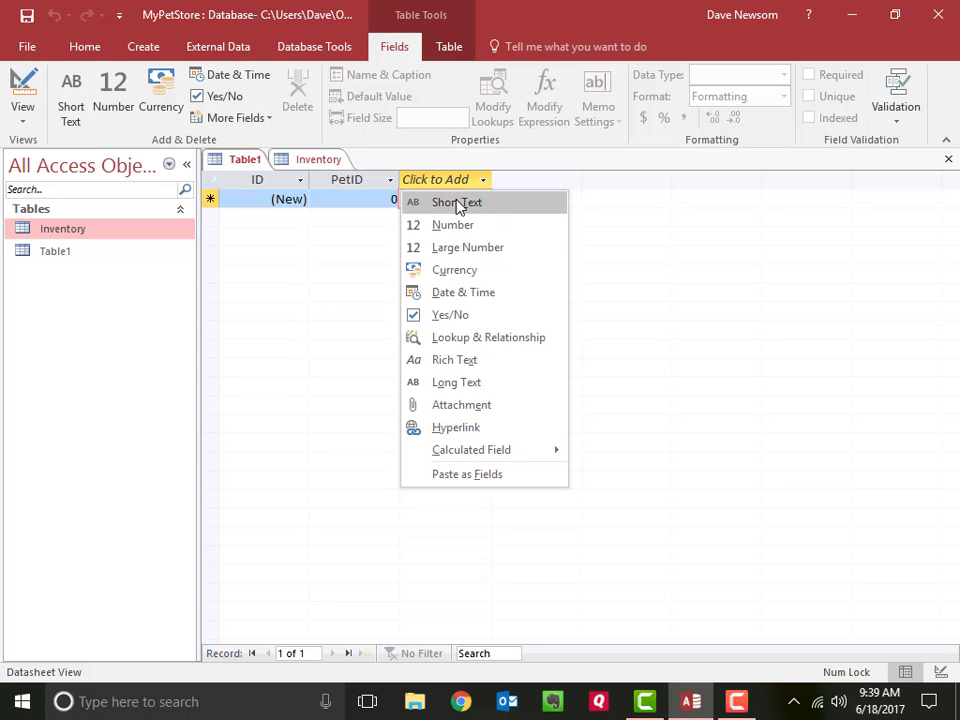
click(459, 292)
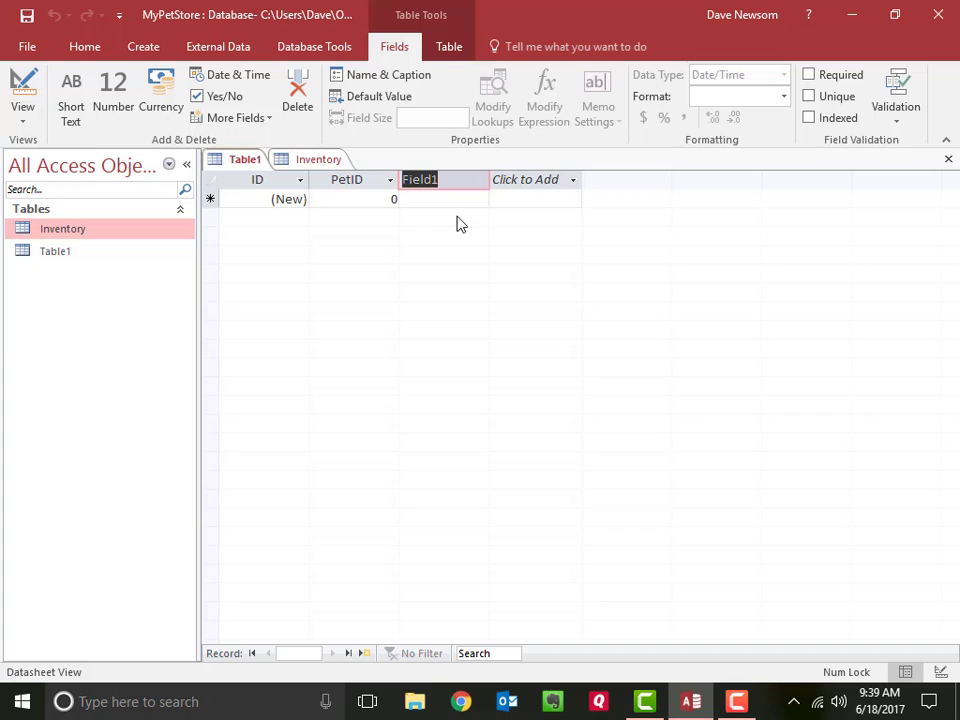
text(Fee)
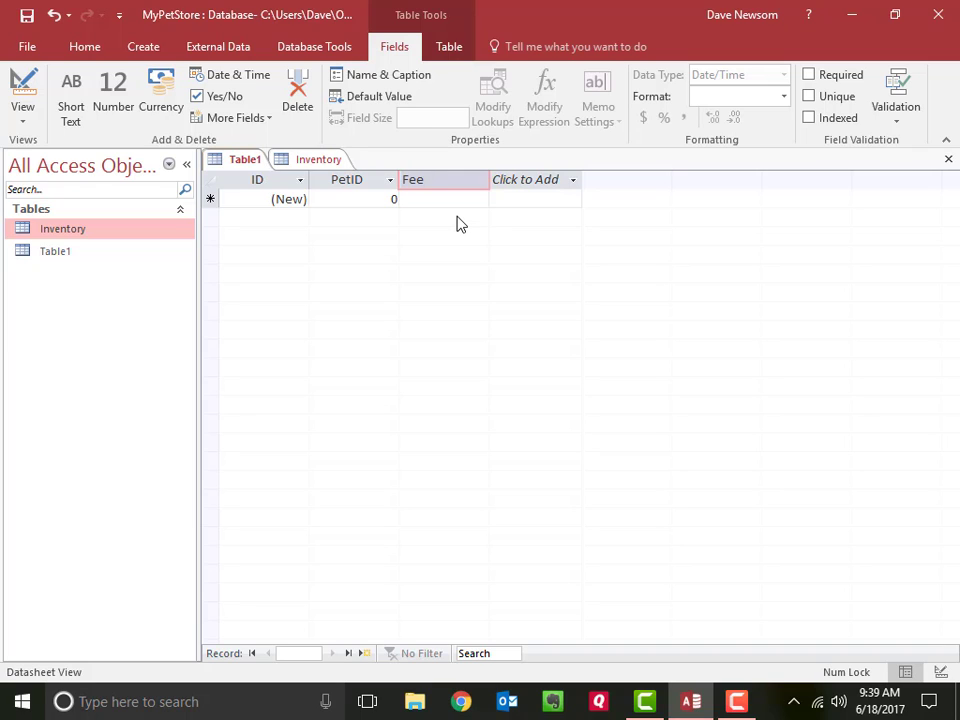
text(dingDate)
key(Return)
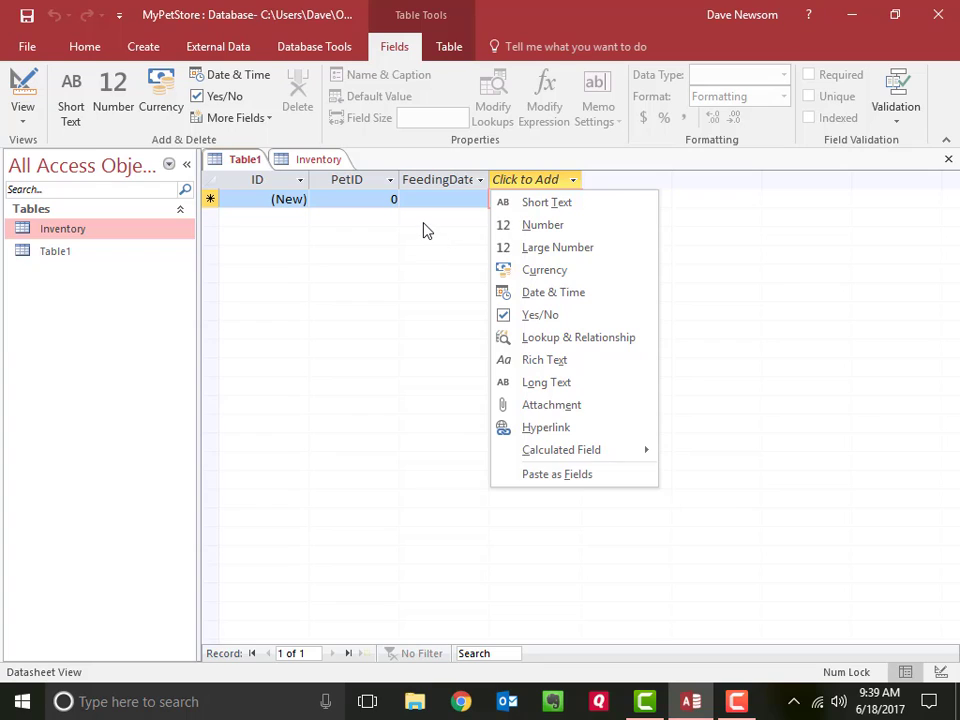
Step: Add a Number field named FeedAmt after FeedingDate
click(559, 232)
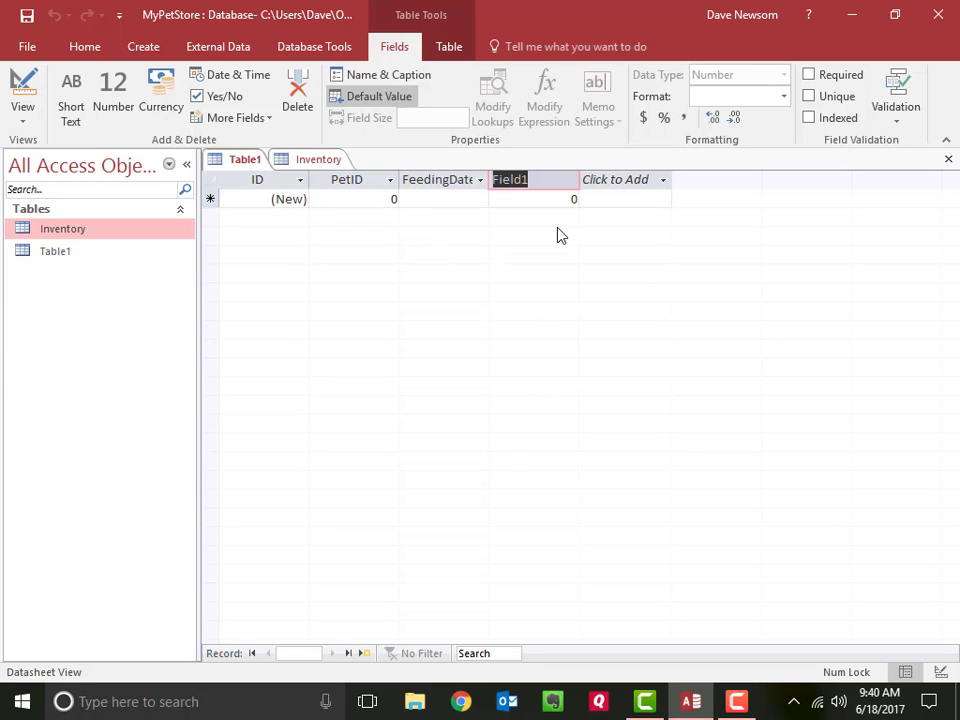
text(Feed)
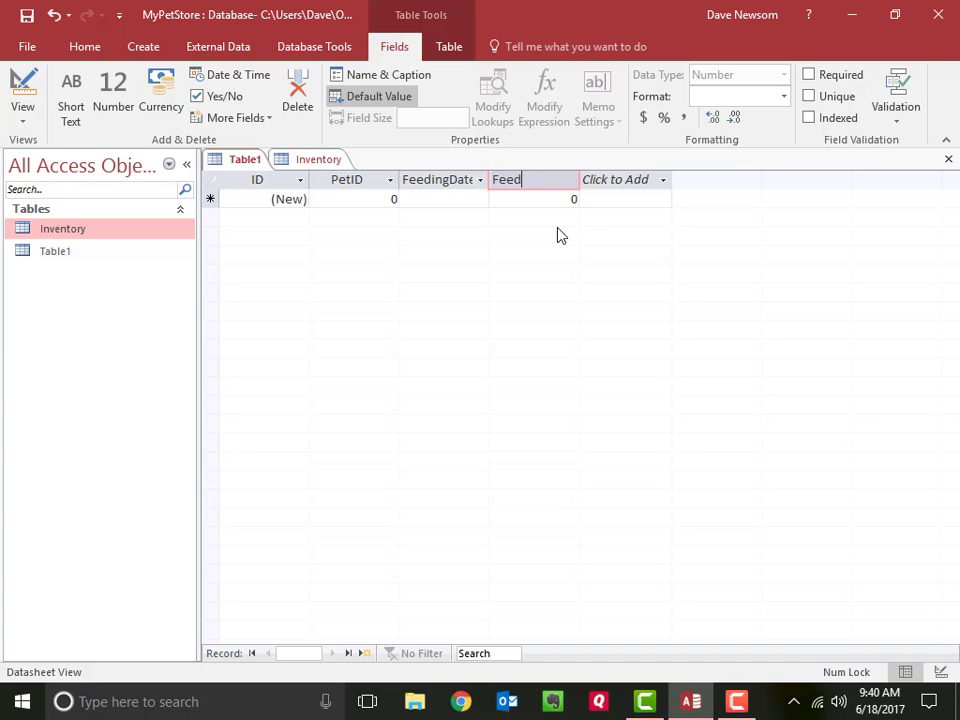
text(Amt)
key(Return)
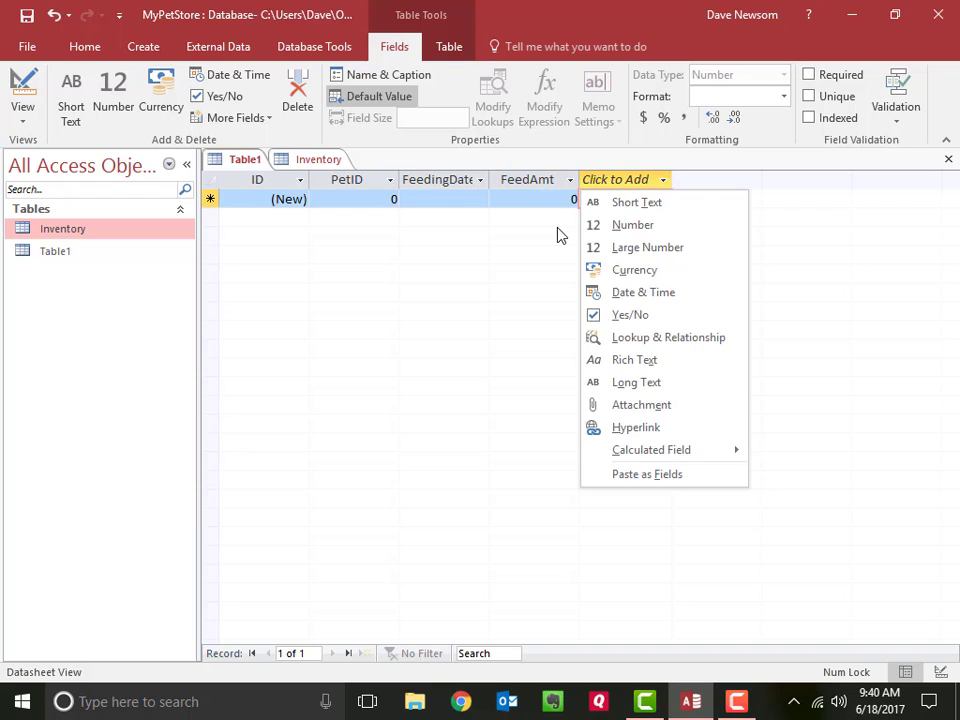
Step: Add a Short Text field named StaffID after FeedAmt
click(613, 210)
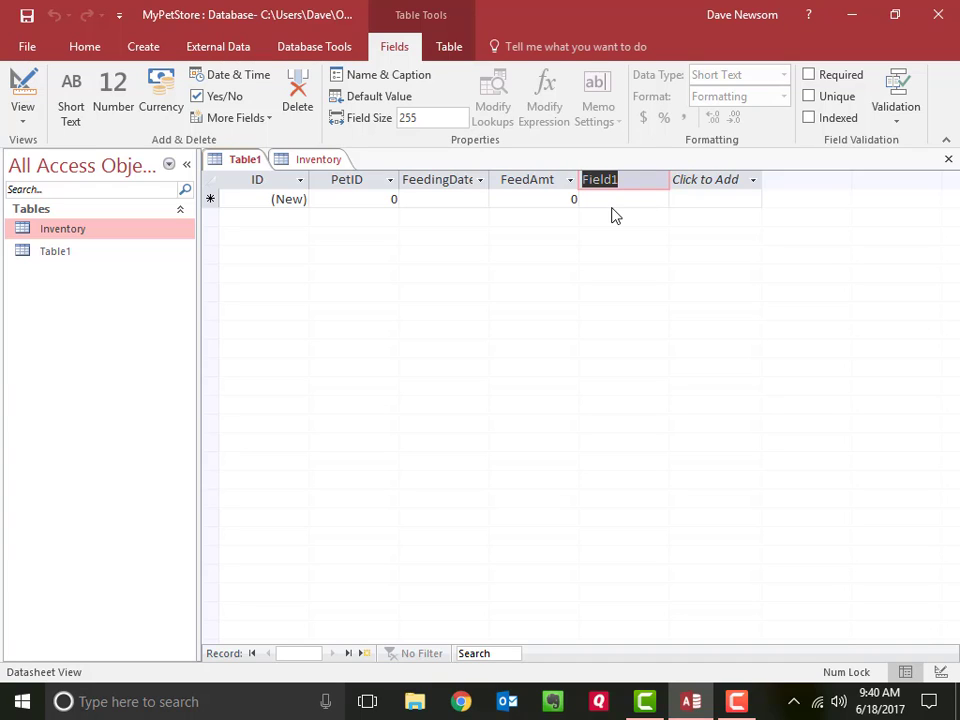
text(StaffI)
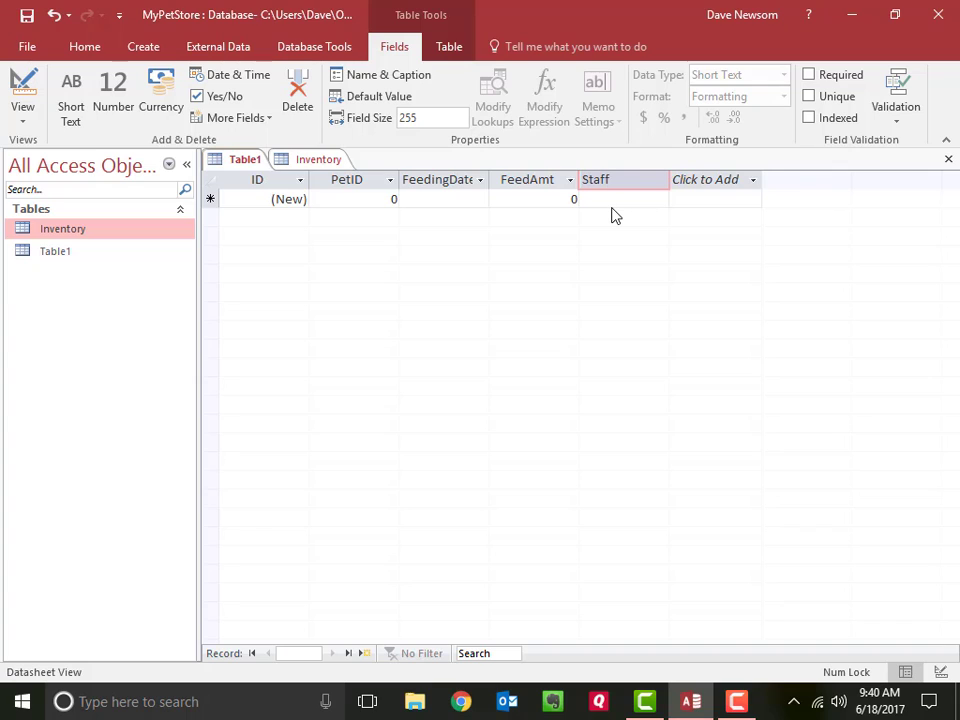
text(D)
key(Return)
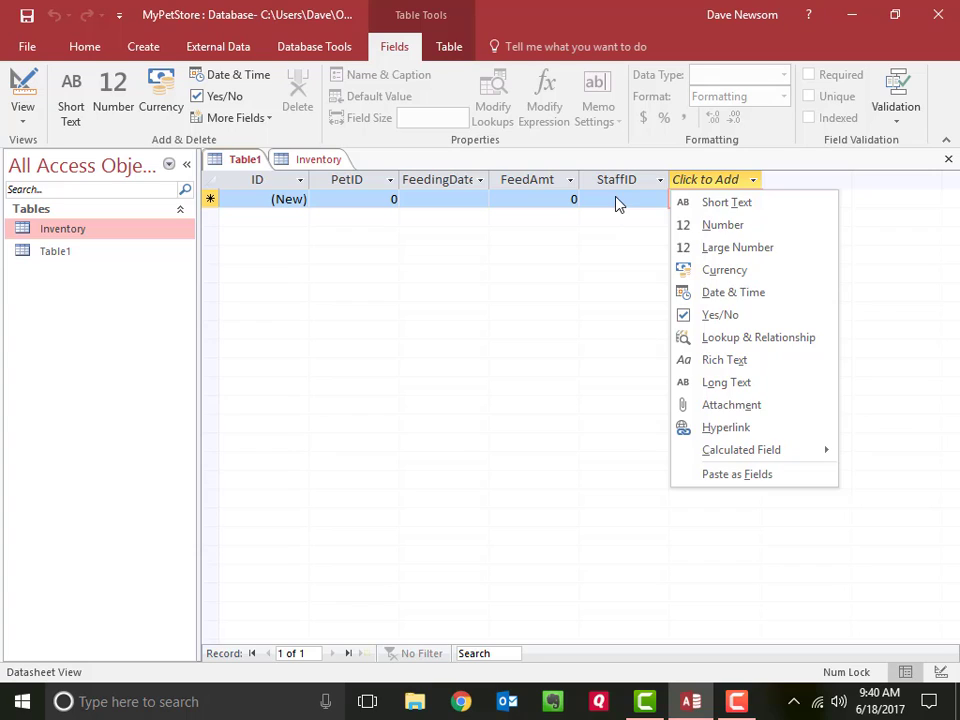
Step: Enter a staff member's first name in the StaffID field of the first record
click(617, 200)
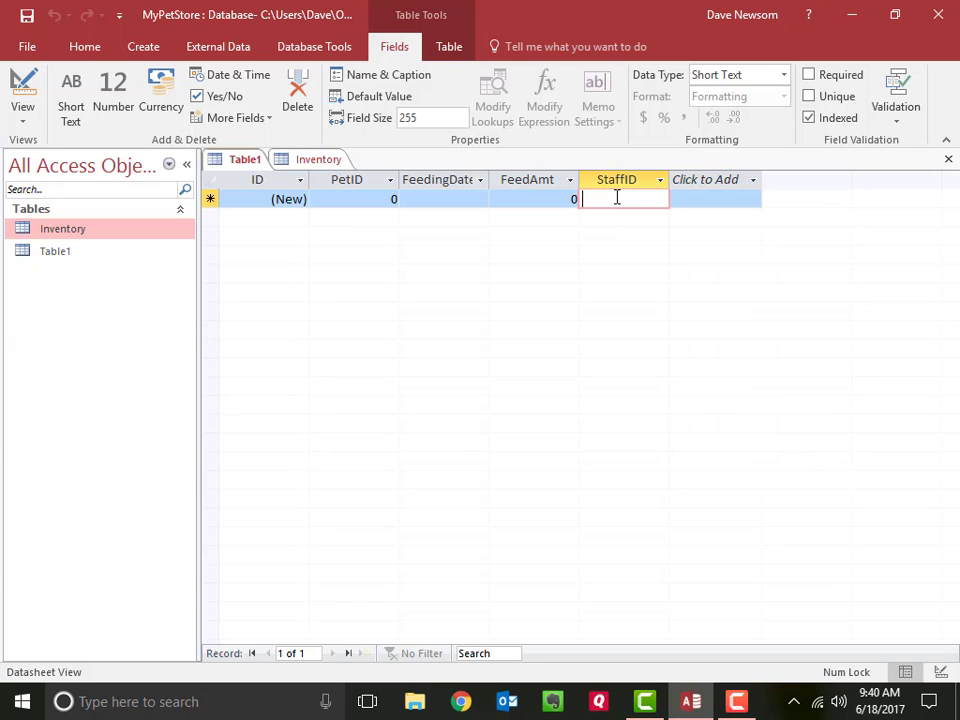
text(John)
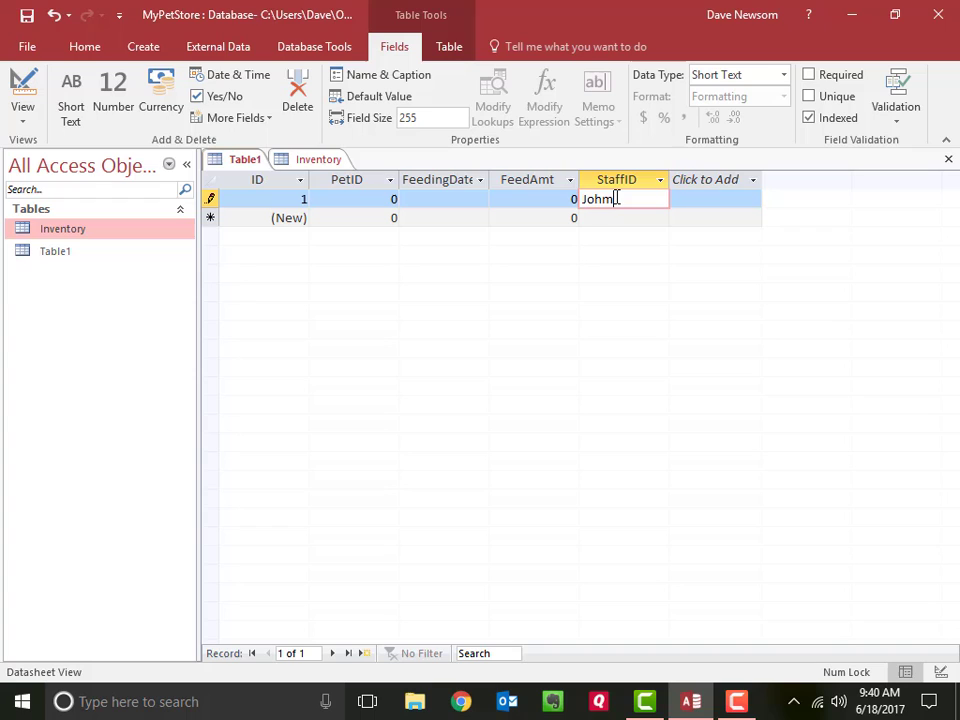
key(BackSpace)
text(n)
key(Return)
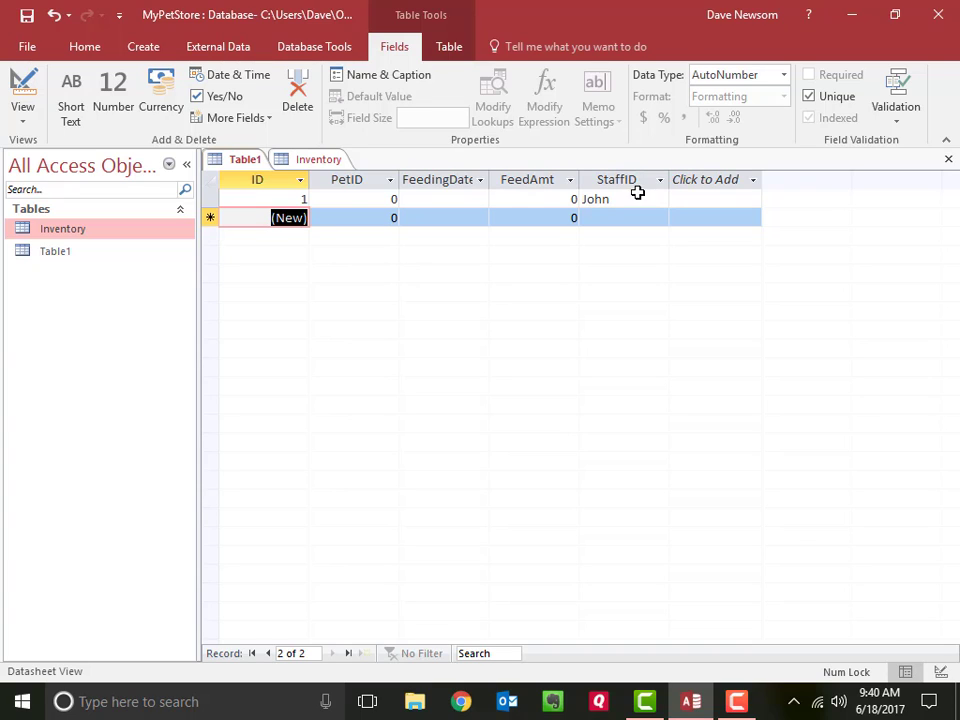
Step: Clear the StaffID value from the first record and select the StaffID column
click(621, 199)
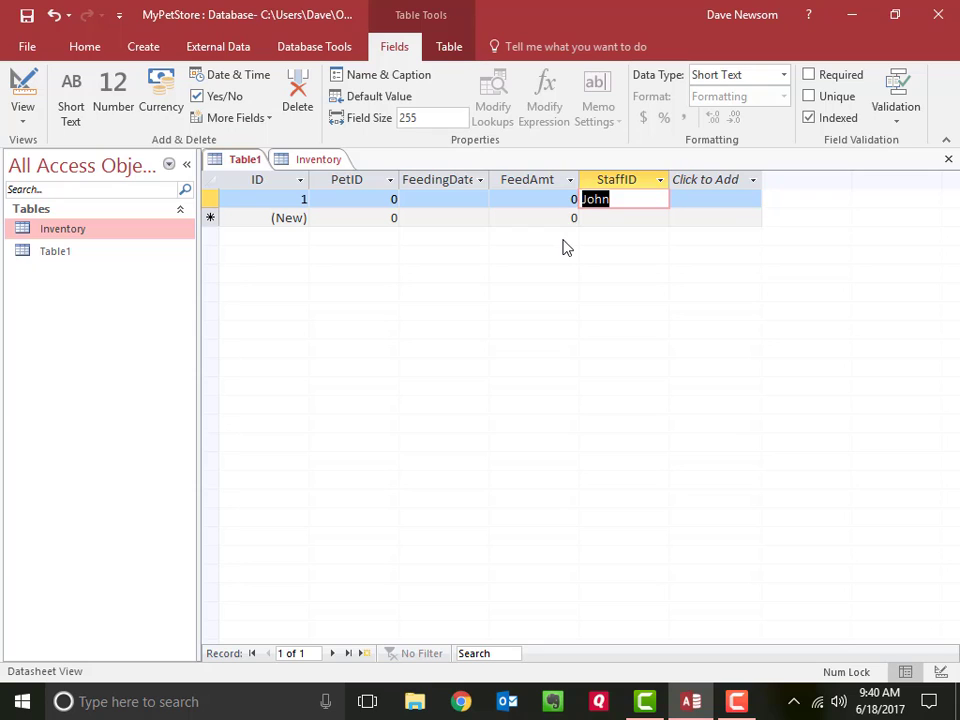
key(Delete)
key(Tab)
click(660, 180)
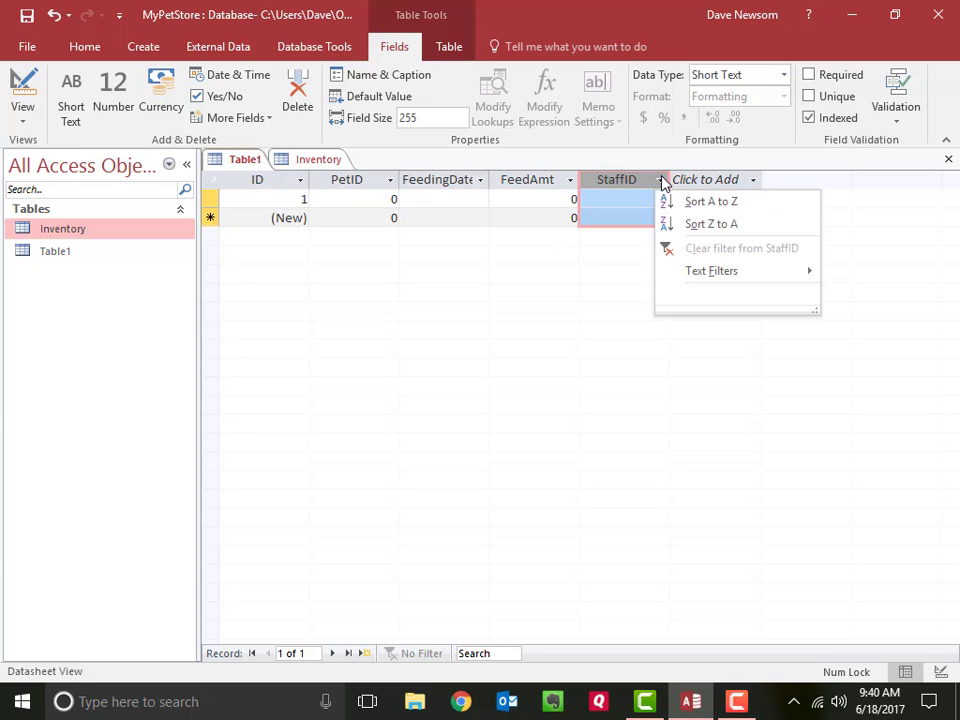
click(634, 189)
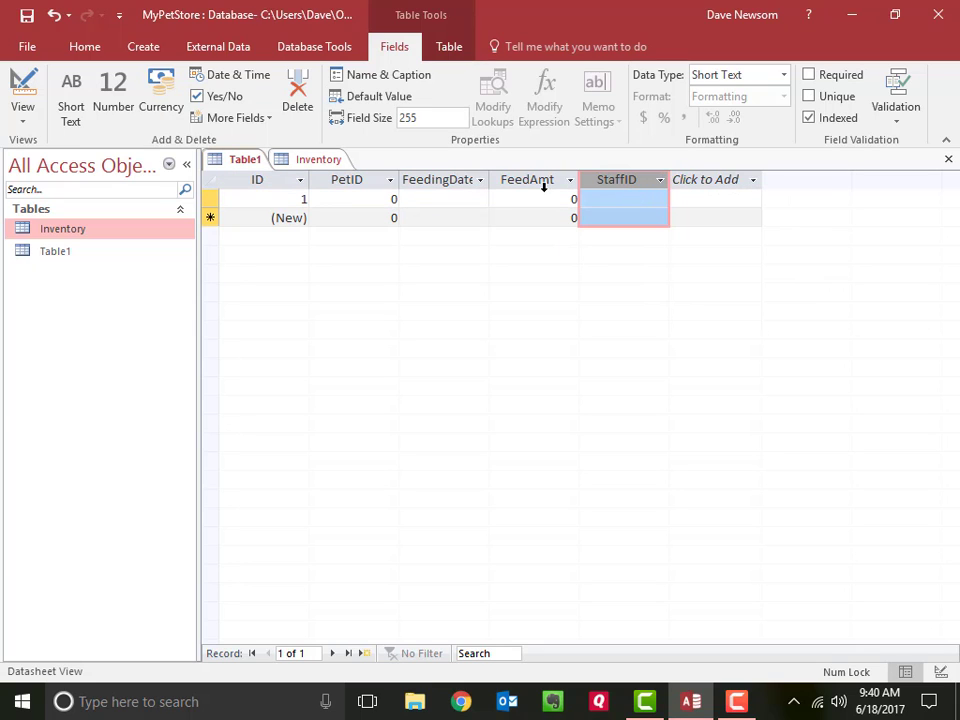
Step: Switch the new table to Design View, saving it under the name Feeding
click(25, 125)
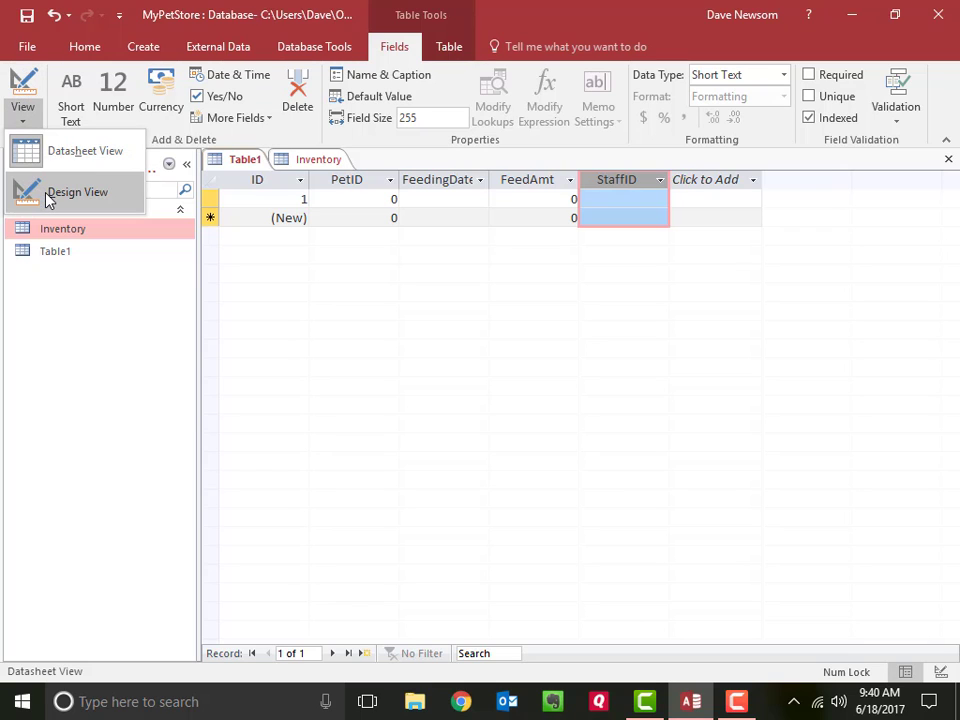
click(46, 196)
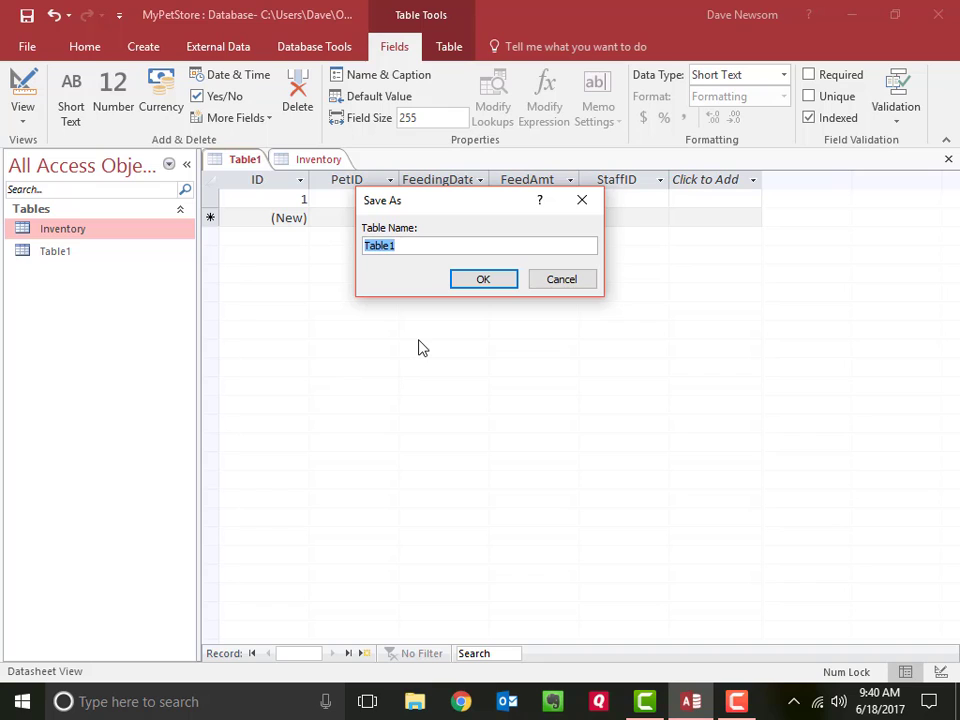
text(Feeding)
key(Return)
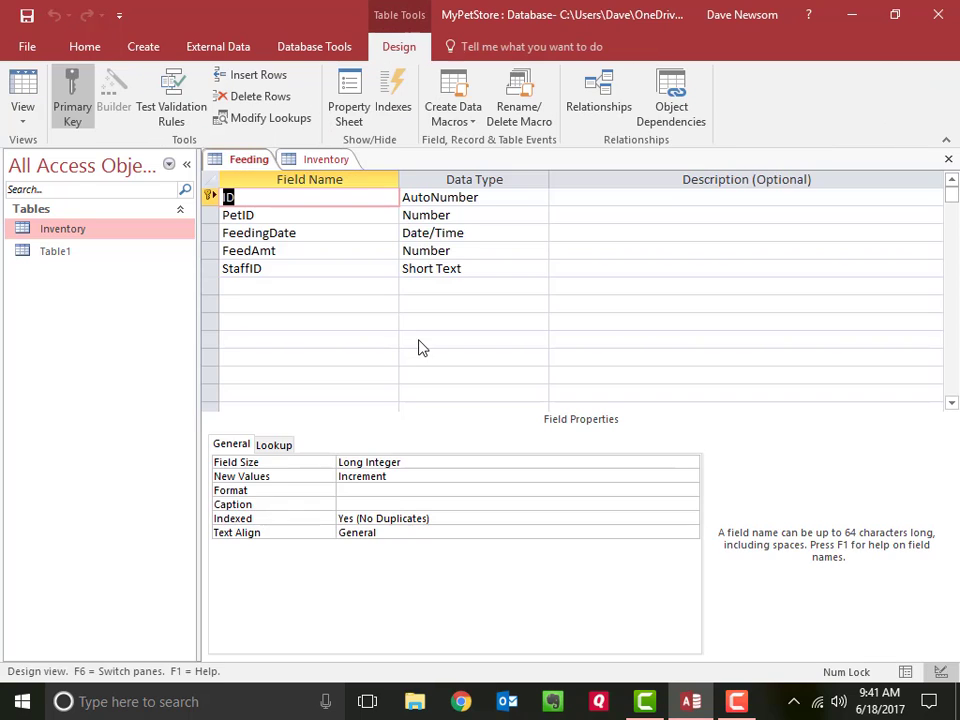
Step: Change the StaffID field's data type to Number and save the Feeding table, accepting possible data loss
click(314, 270)
key(Tab)
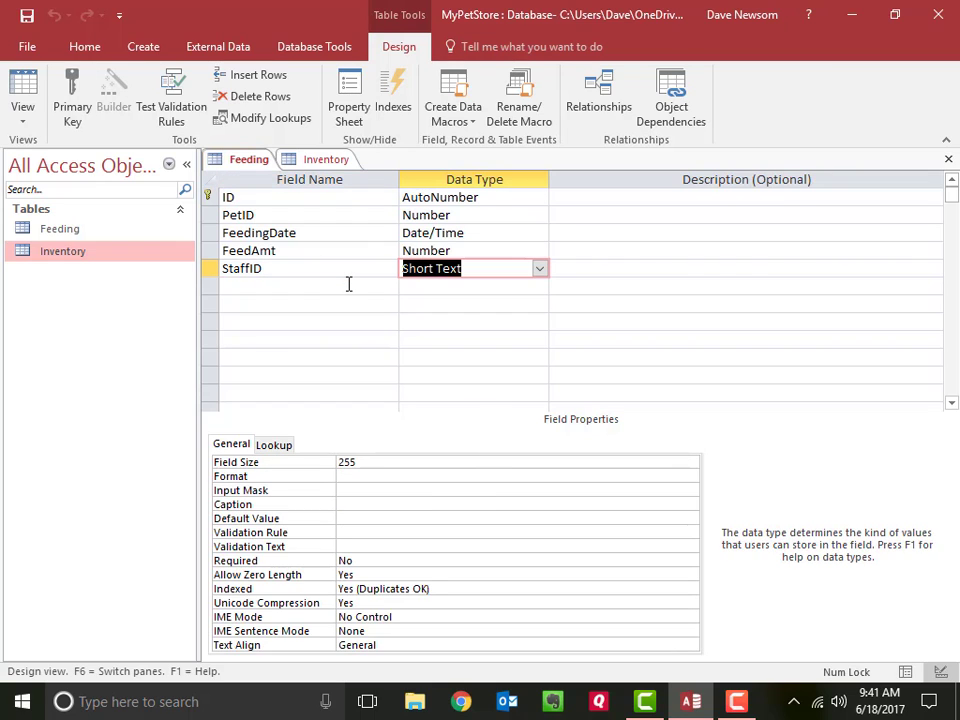
text(n)
key(Tab)
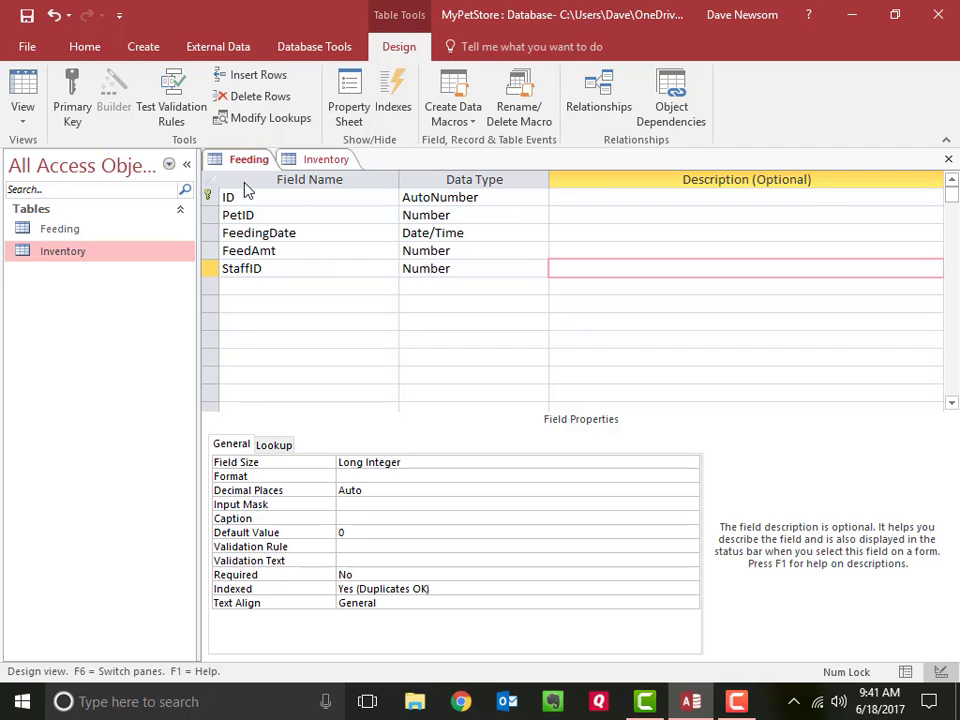
click(26, 20)
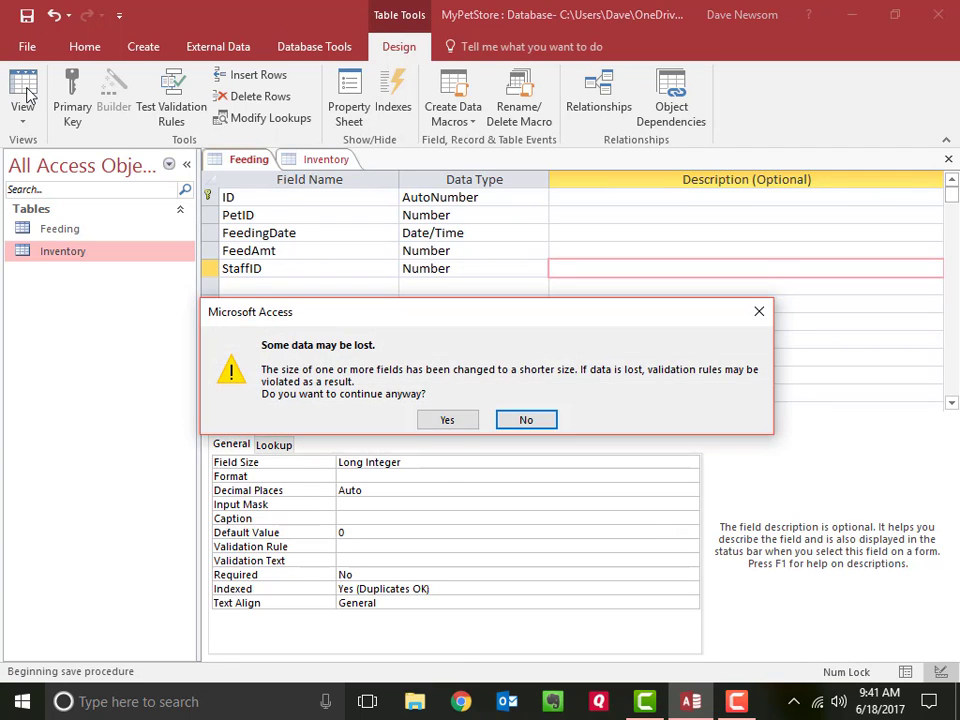
click(444, 421)
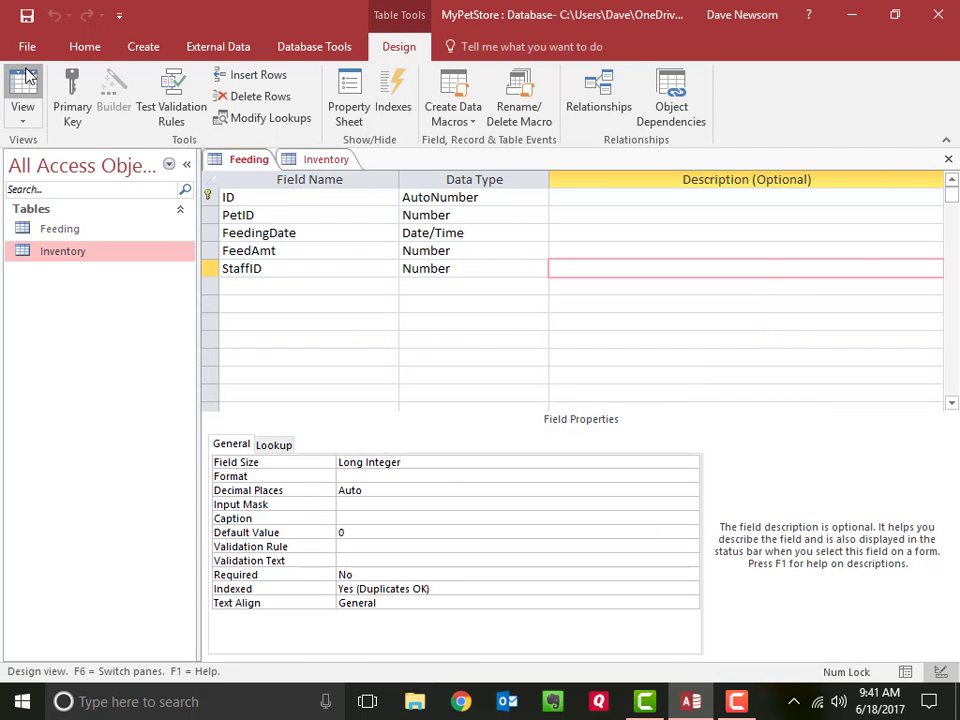
Step: Return the Feeding table to Datasheet View and move to the FeedAmt field of the first record
click(24, 92)
key(Tab)
key(Tab)
key(Tab)
key(Tab)
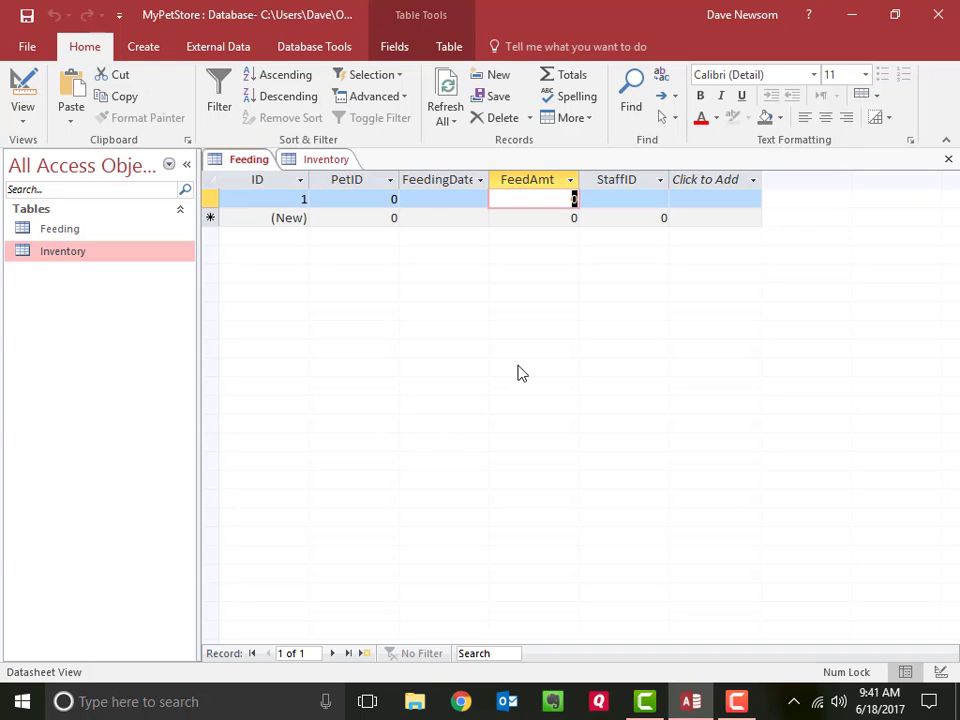